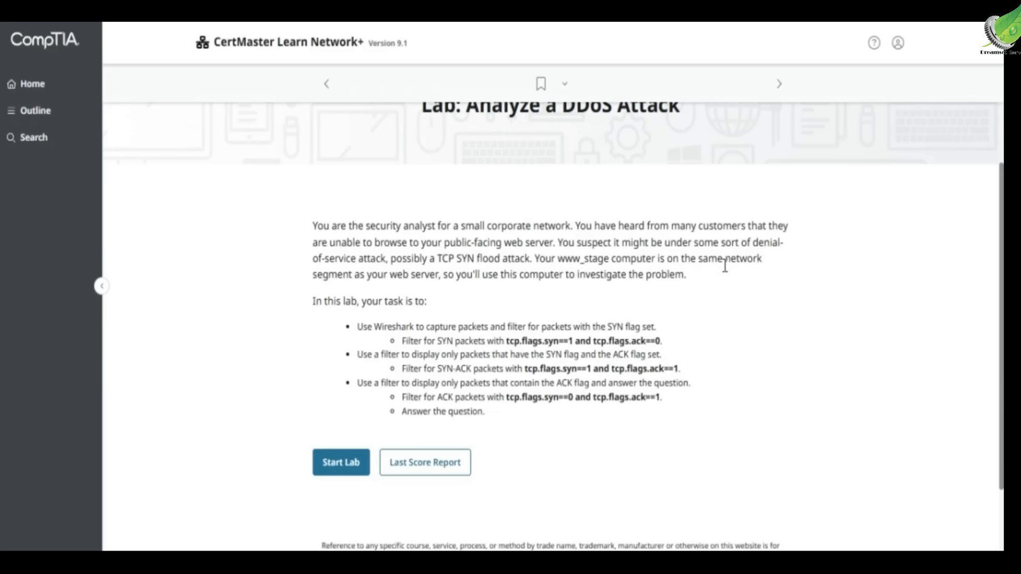
Step: Read the Analyze a DDoS Attack lab scenario and its Wireshark SYN, SYN-ACK and ACK filtering tasks
{"action": "left_click_drag", "start_coordinate": [493, 275], "coordinate": [688, 276]}
{"action": "left_click", "coordinate": [480, 279]}
{"action": "scroll", "coordinate": [400, 272], "scroll_direction": "down", "scroll_amount": 3}
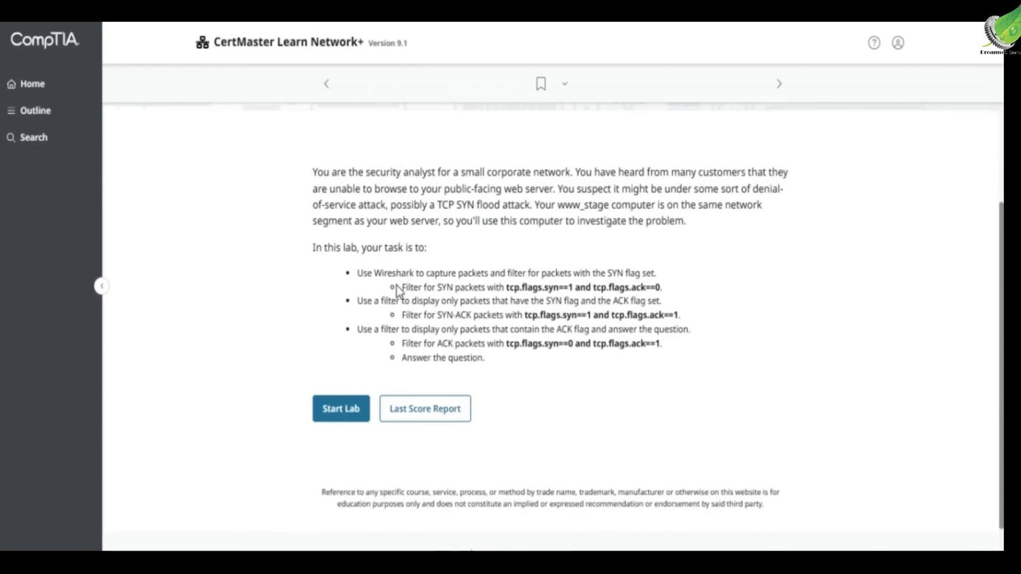
{"action": "left_click_drag", "start_coordinate": [374, 243], "coordinate": [568, 245]}
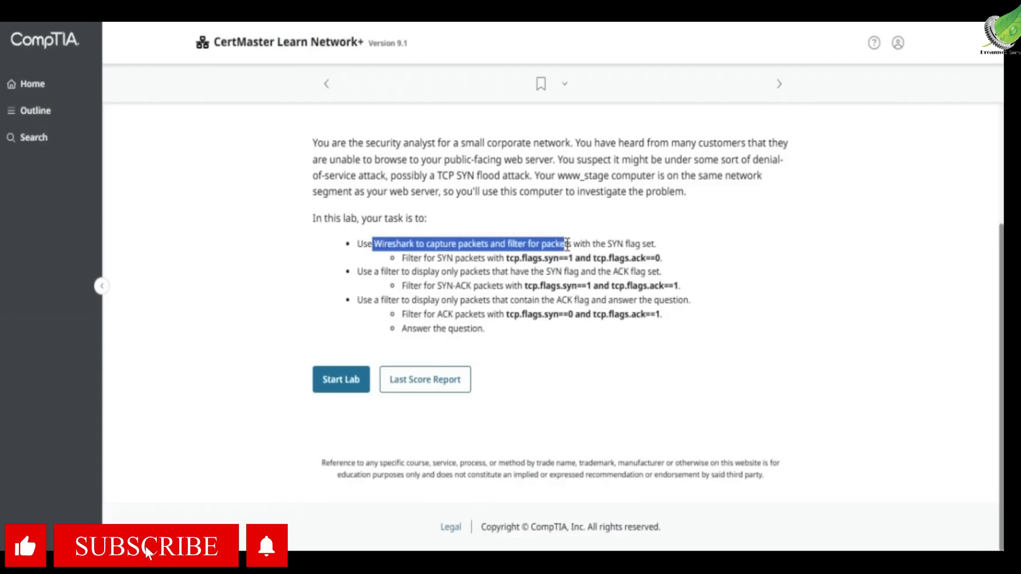
{"action": "left_click", "coordinate": [591, 244]}
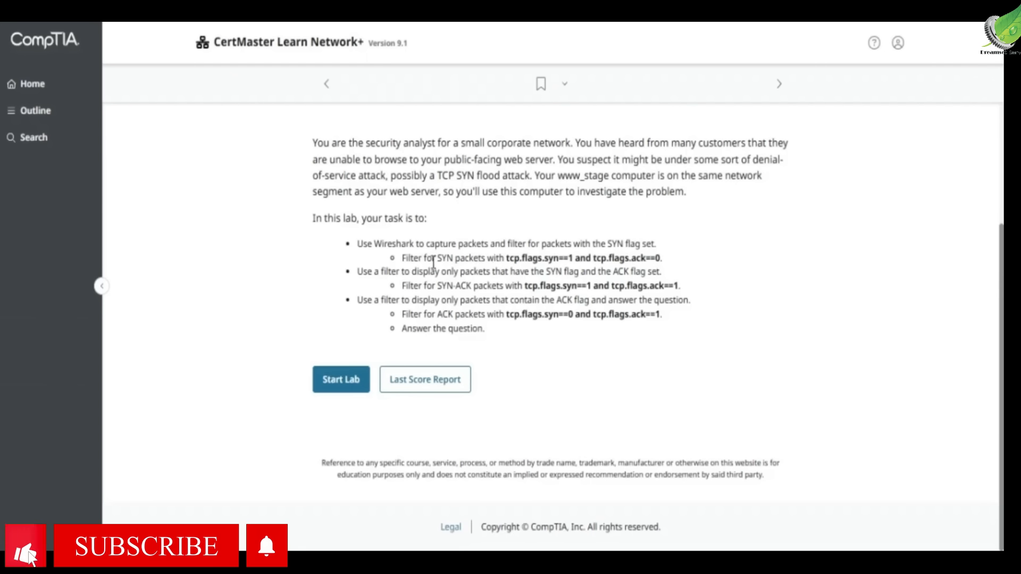
{"action": "left_click_drag", "start_coordinate": [363, 271], "coordinate": [513, 272]}
{"action": "left_click", "coordinate": [518, 272]}
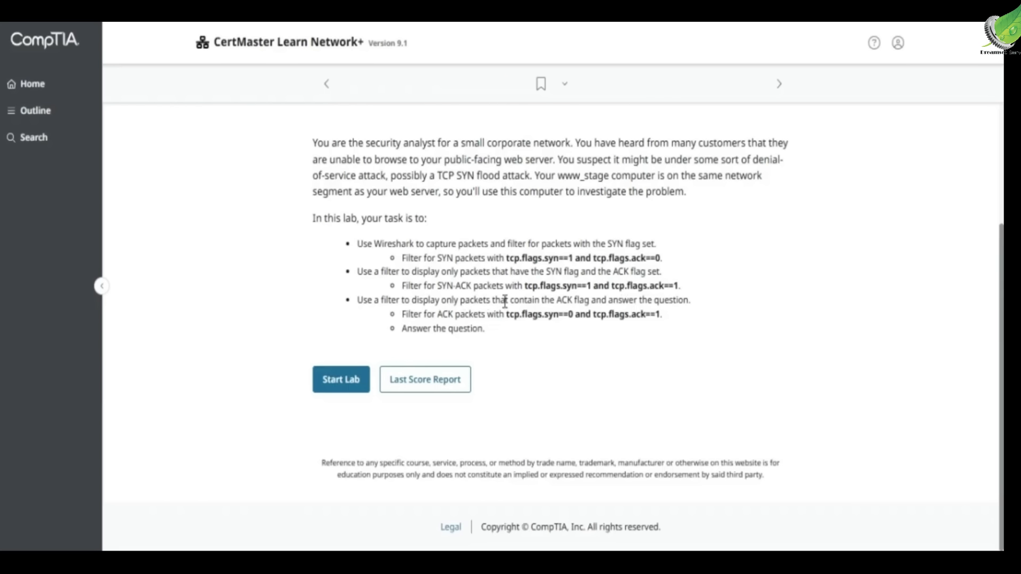
{"action": "left_click_drag", "start_coordinate": [538, 301], "coordinate": [596, 299]}
{"action": "left_click", "coordinate": [596, 299]}
{"action": "scroll", "coordinate": [499, 341], "scroll_direction": "up", "scroll_amount": 3}
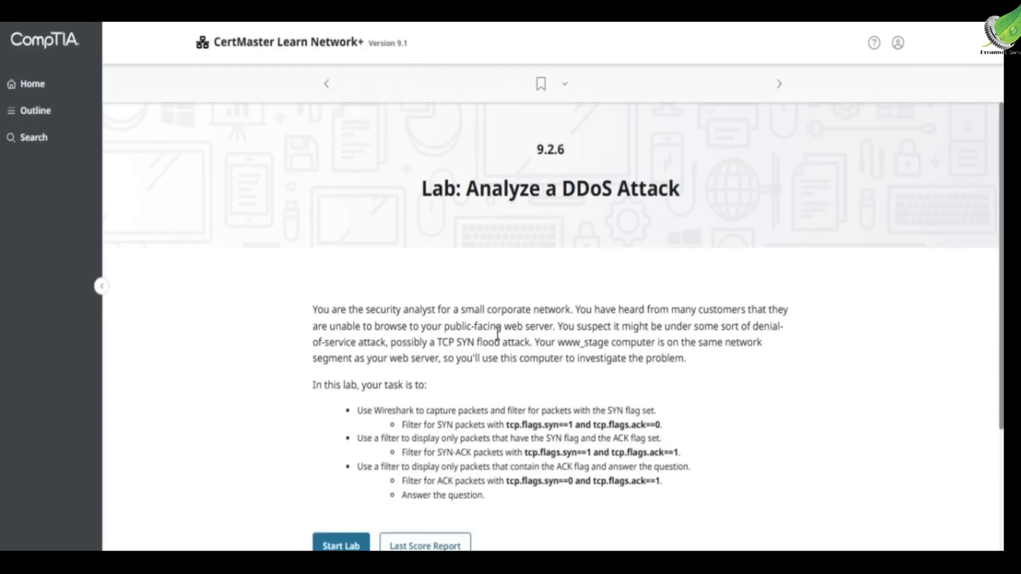
{"action": "scroll", "coordinate": [498, 334], "scroll_direction": "down", "scroll_amount": 3}
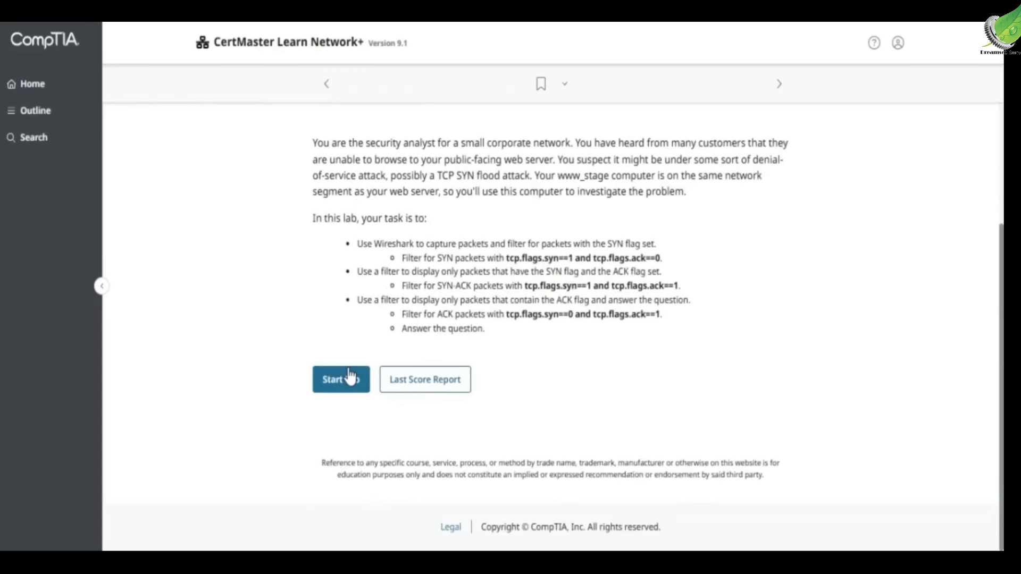
Step: Start the lab and begin a live packet capture on enp2s0 in a maximized Wireshark window
{"action": "left_click", "coordinate": [341, 379]}
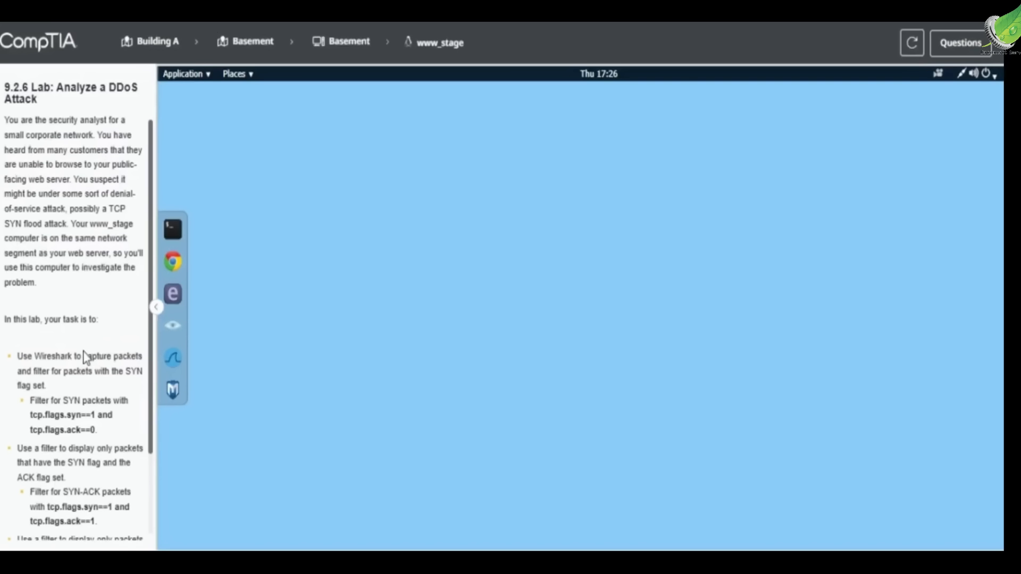
{"action": "left_click", "coordinate": [174, 356]}
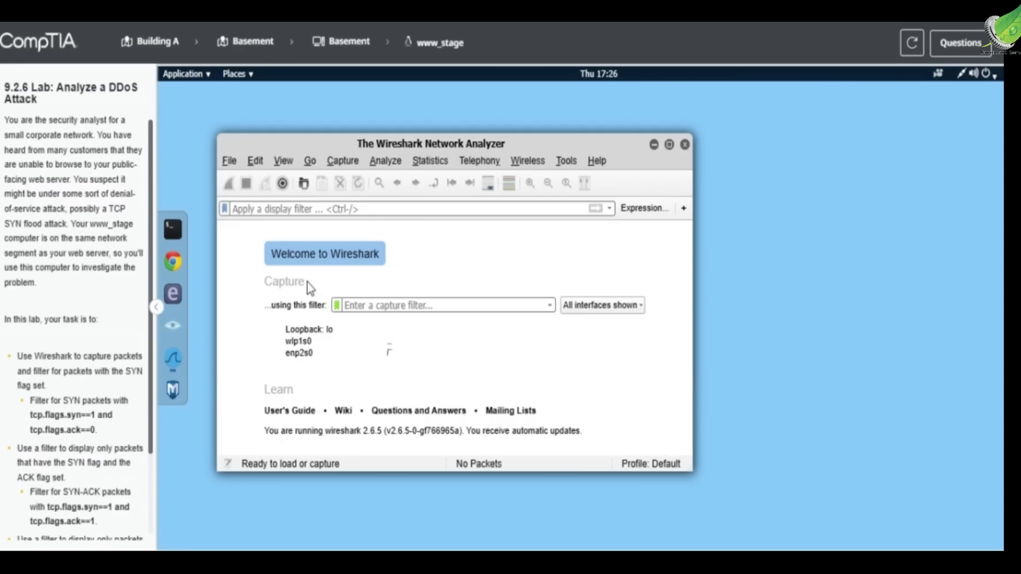
{"action": "left_click", "coordinate": [668, 147]}
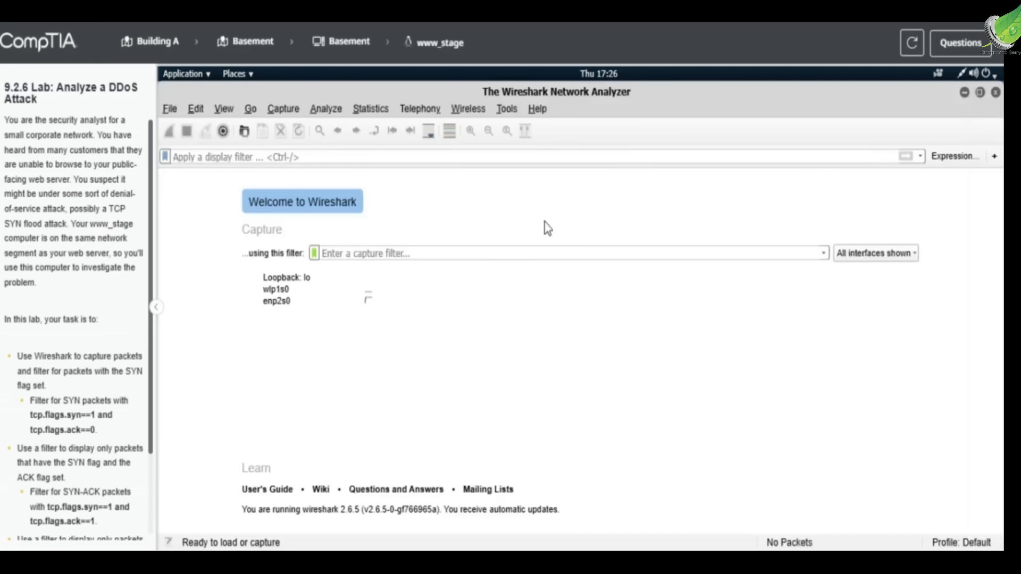
{"action": "double_click", "coordinate": [327, 296]}
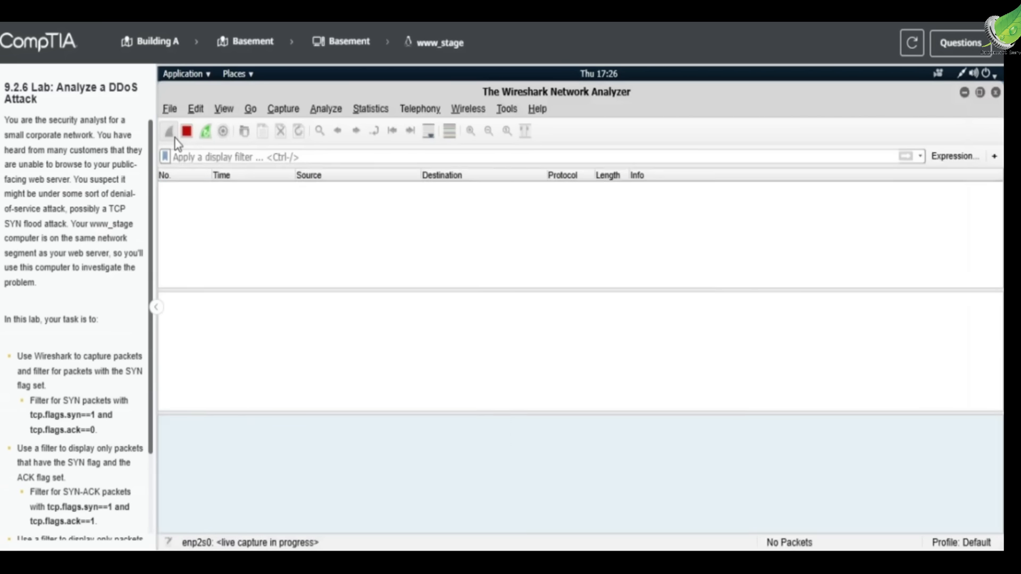
Step: Apply the display filter "tcp.flags.syn==1 and tcp.flags.ack==0" to the live capture, and stop capturing packets
{"action": "scroll", "coordinate": [79, 345], "scroll_direction": "down", "scroll_amount": 3}
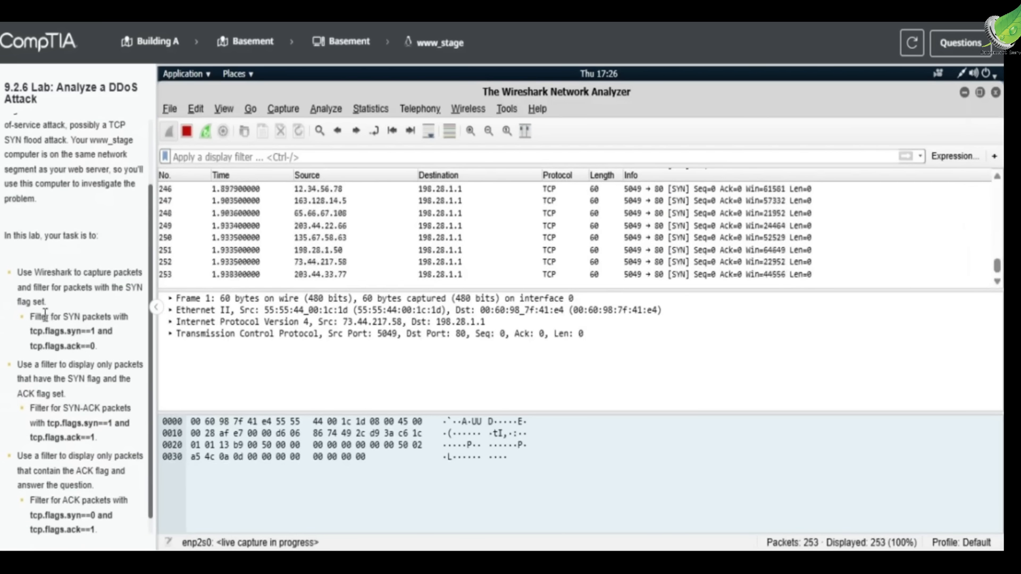
{"action": "left_click_drag", "start_coordinate": [32, 317], "coordinate": [99, 317]}
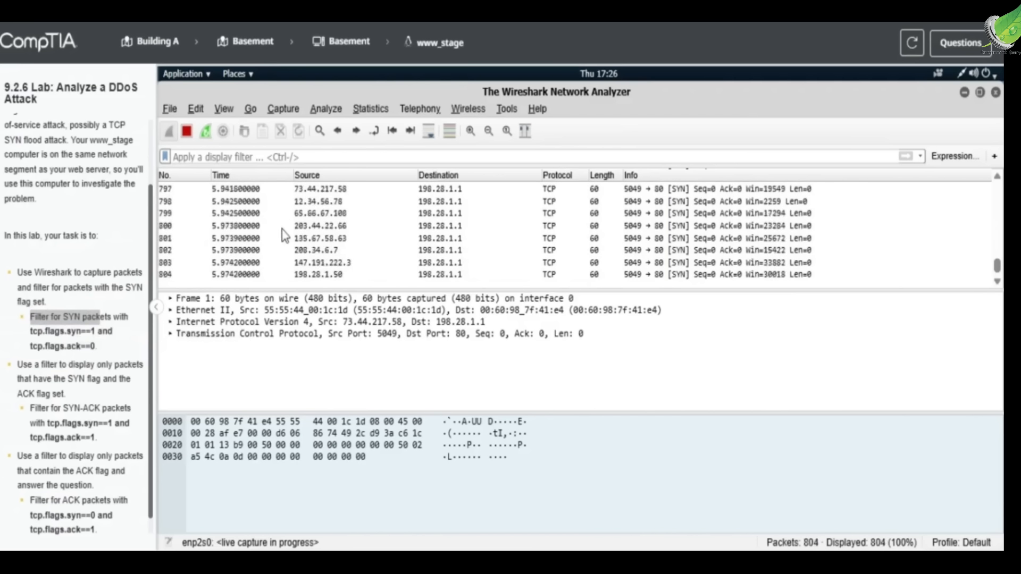
{"action": "left_click", "coordinate": [321, 157]}
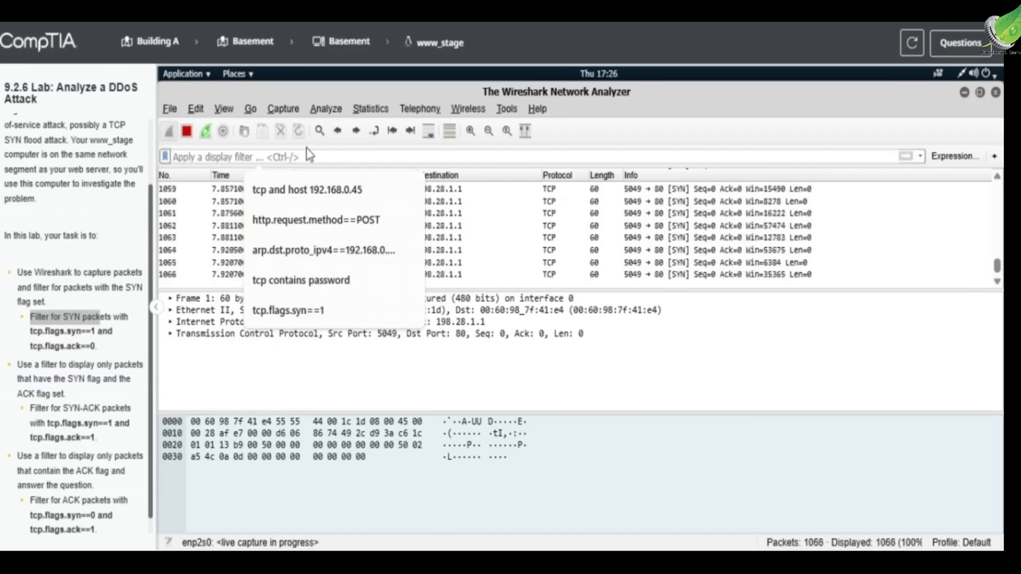
{"action": "type", "text": "tcp"}
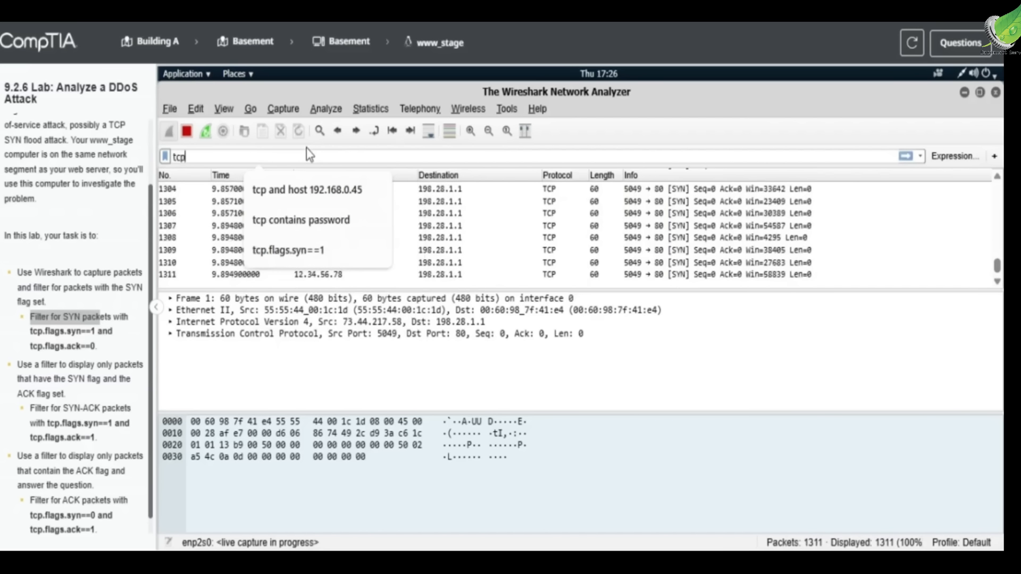
{"action": "type", "text": ".flags."}
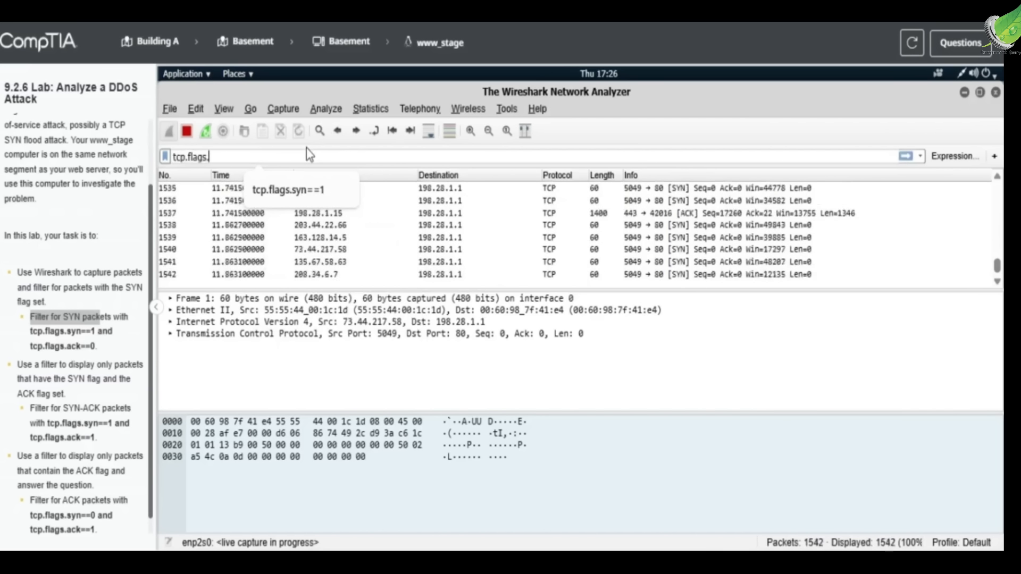
{"action": "type", "text": "syn=="}
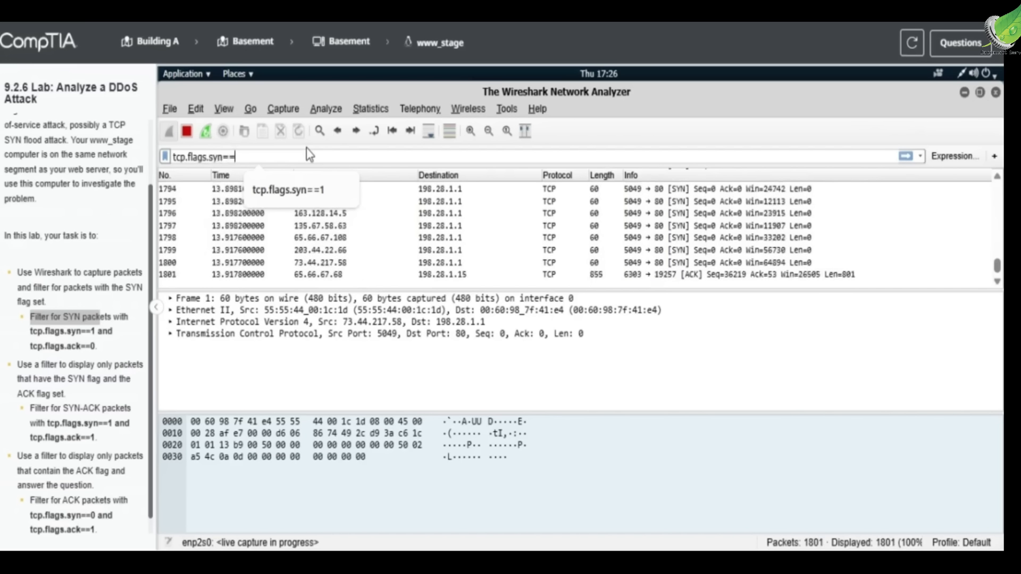
{"action": "type", "text": "1 and"}
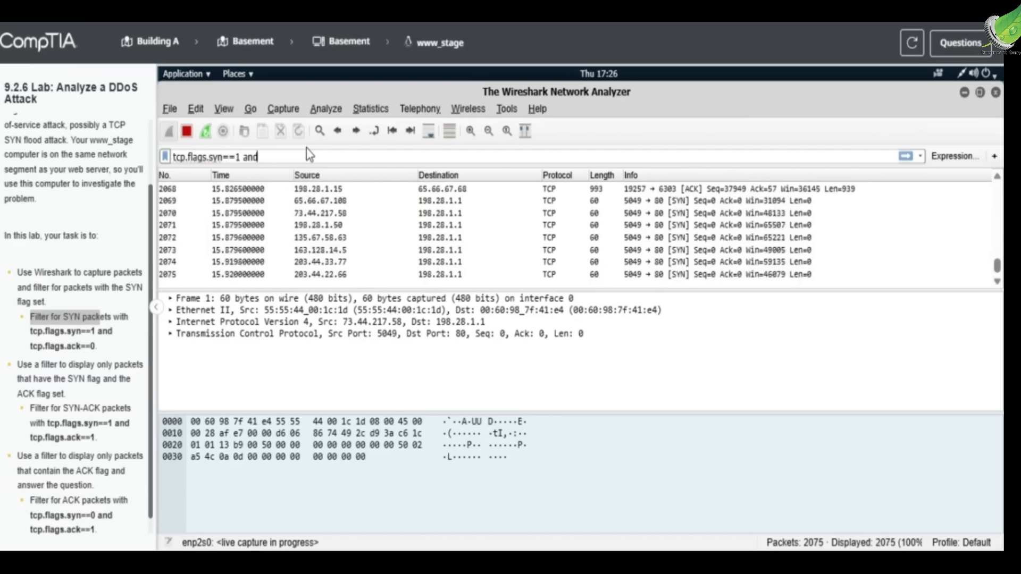
{"action": "type", "text": " tcp."}
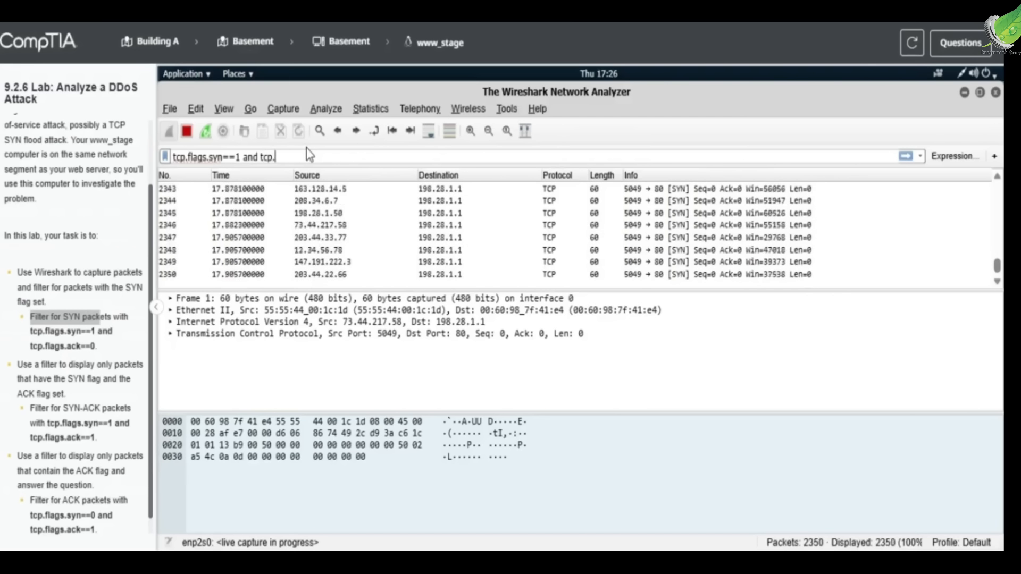
{"action": "type", "text": "flags"}
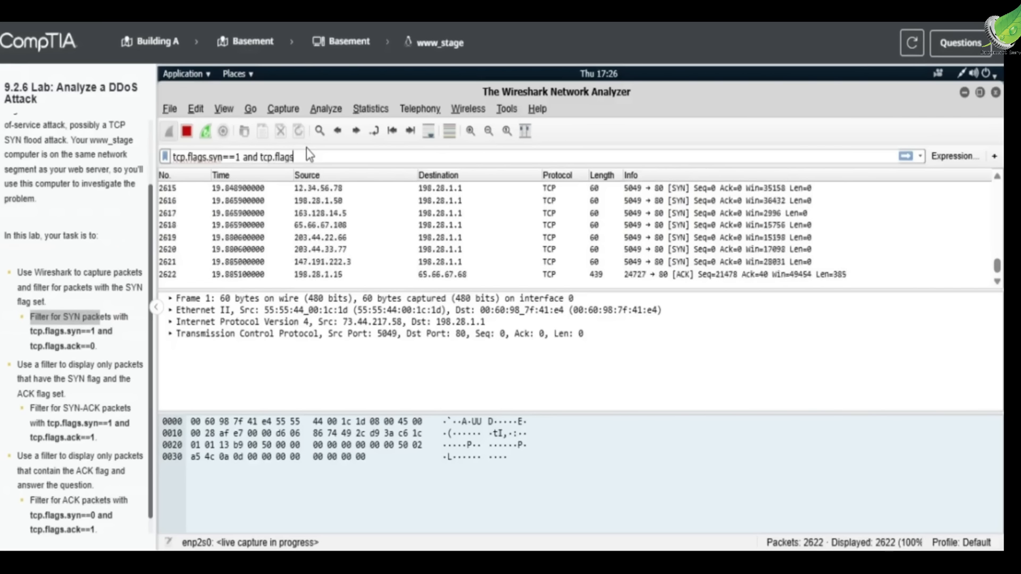
{"action": "type", "text": ".ack==0"}
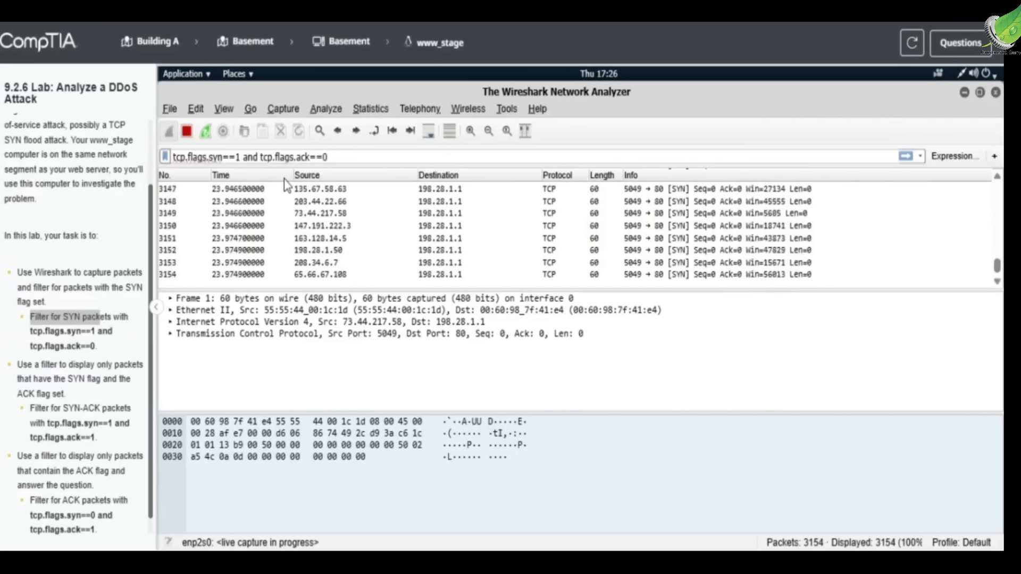
{"action": "key", "text": "Return"}
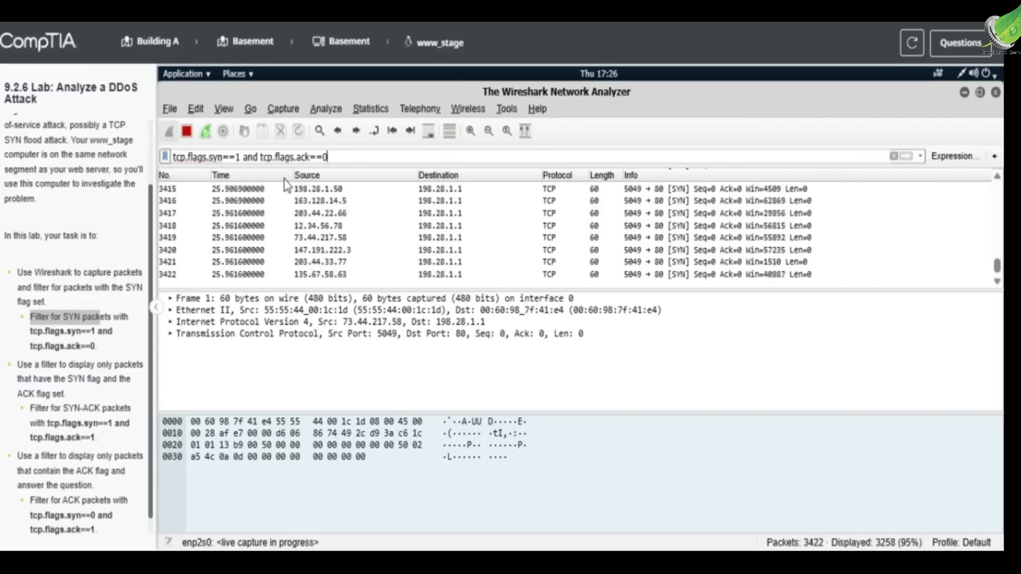
{"action": "left_click", "coordinate": [189, 131]}
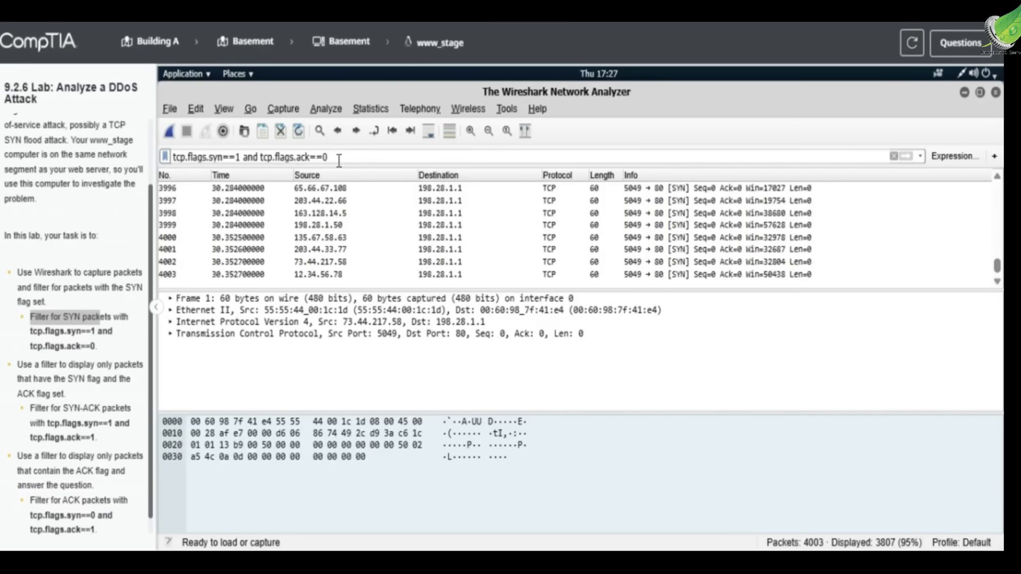
{"action": "left_click", "coordinate": [351, 241]}
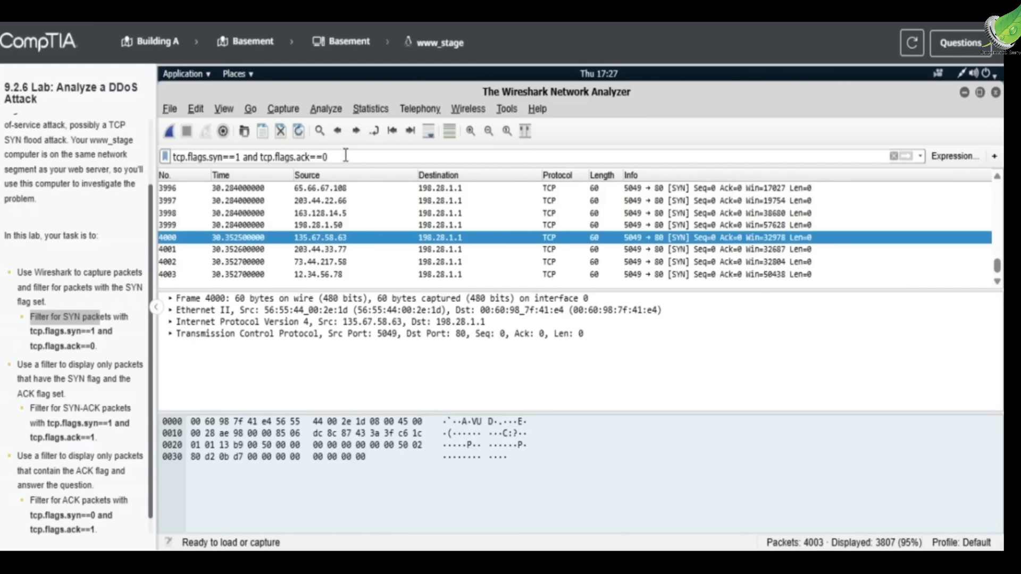
Step: Change the display filter to "tcp.flags.syn==1 and tcp.flags.ack==1" and apply it to show SYN-ACK packets
{"action": "left_click", "coordinate": [226, 157]}
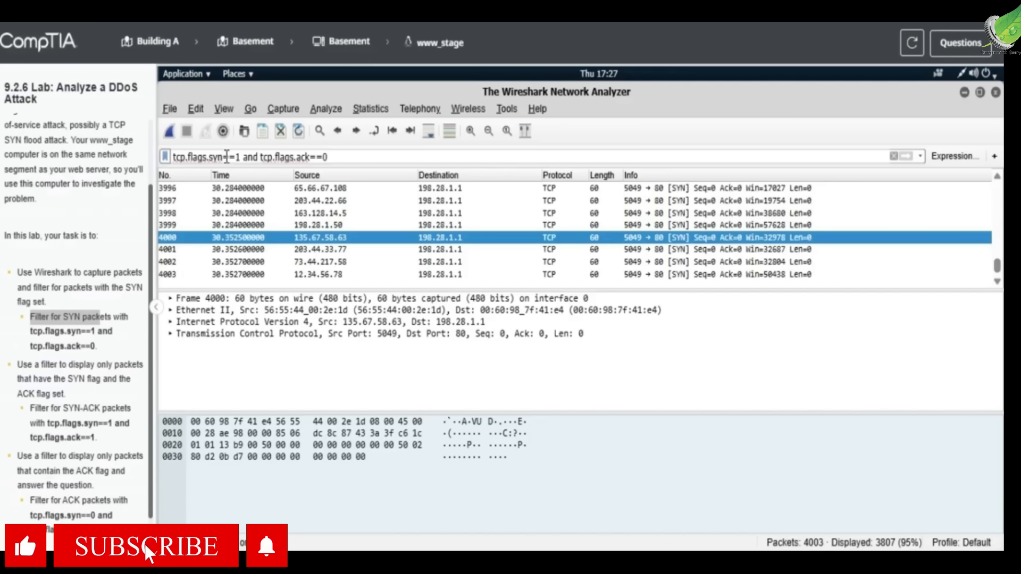
{"action": "left_click", "coordinate": [331, 161]}
{"action": "key", "text": "BackSpace"}
{"action": "type", "text": "1"}
{"action": "key", "text": "Return"}
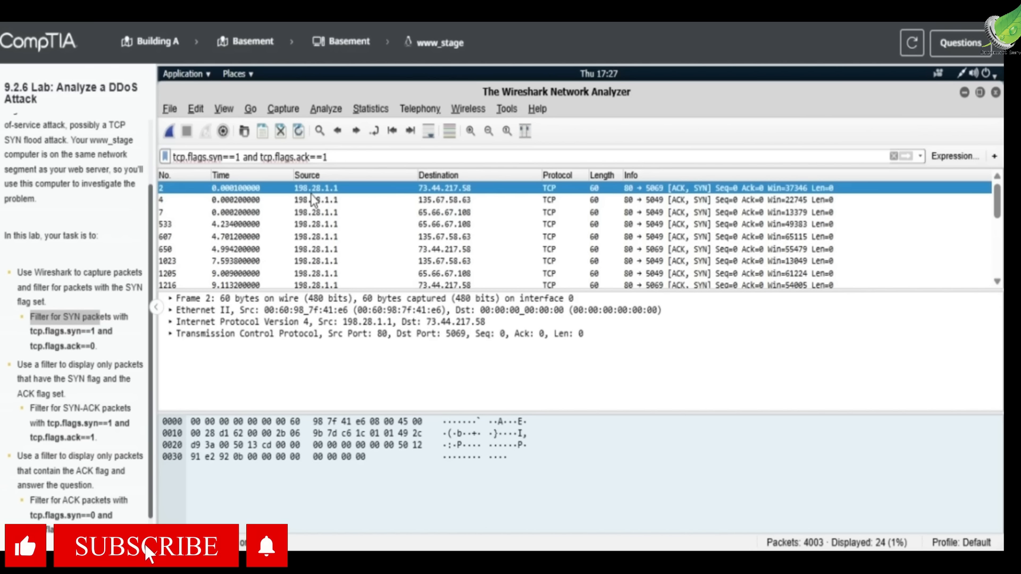
Step: Change the display filter to "tcp.flags.syn==0 and tcp.flags.ack==1" and apply it to show ACK packets
{"action": "scroll", "coordinate": [92, 393], "scroll_direction": "down", "scroll_amount": 1}
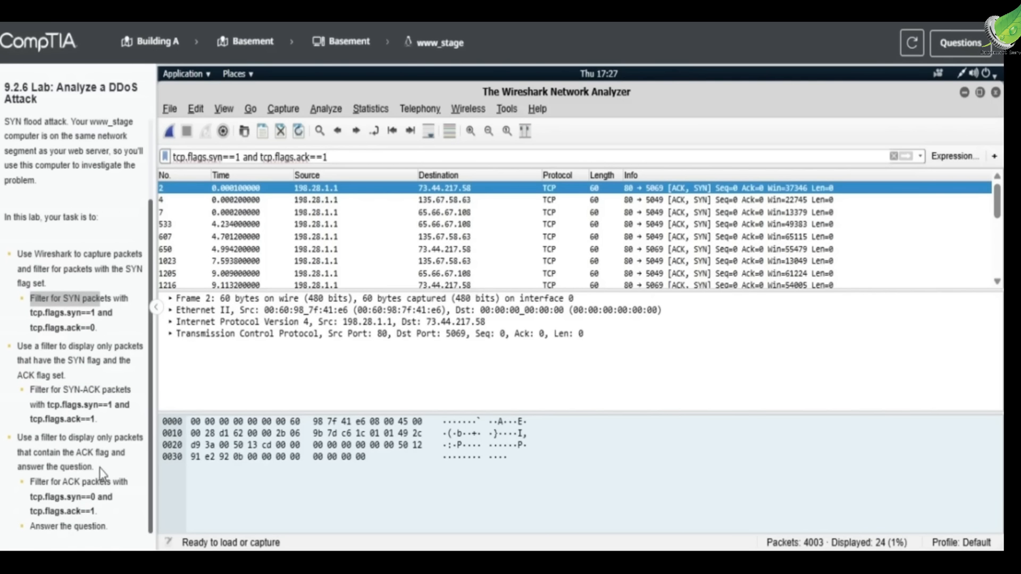
{"action": "left_click", "coordinate": [241, 158]}
{"action": "key", "text": "BackSpace"}
{"action": "type", "text": "0"}
{"action": "key", "text": "Return"}
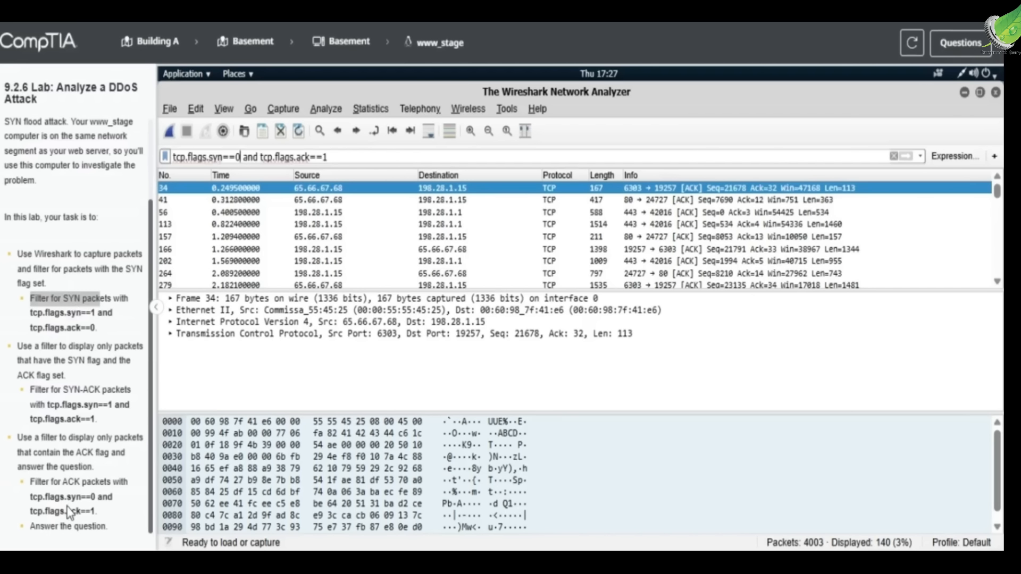
Step: Compare the applied filter with the task instructions and examine several of the filtered ACK packets
{"action": "left_click_drag", "start_coordinate": [71, 498], "coordinate": [98, 498]}
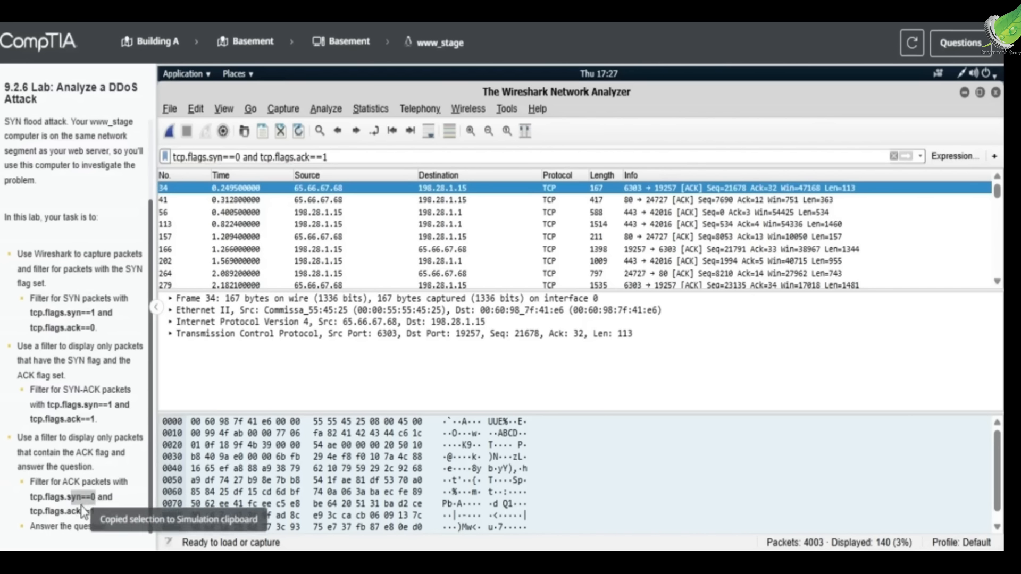
{"action": "left_click_drag", "start_coordinate": [71, 419], "coordinate": [113, 407]}
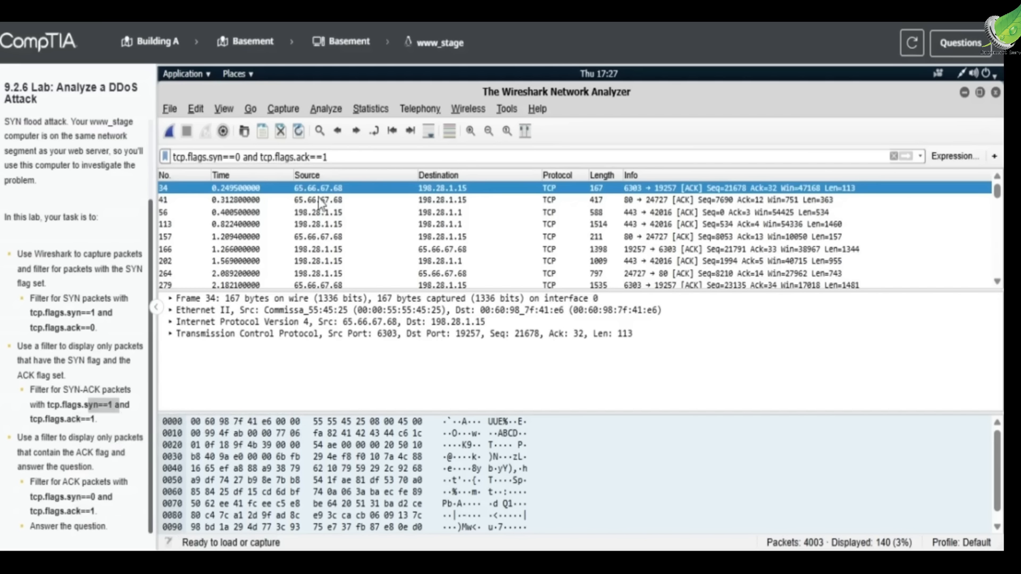
{"action": "scroll", "coordinate": [283, 251], "scroll_direction": "down", "scroll_amount": 3}
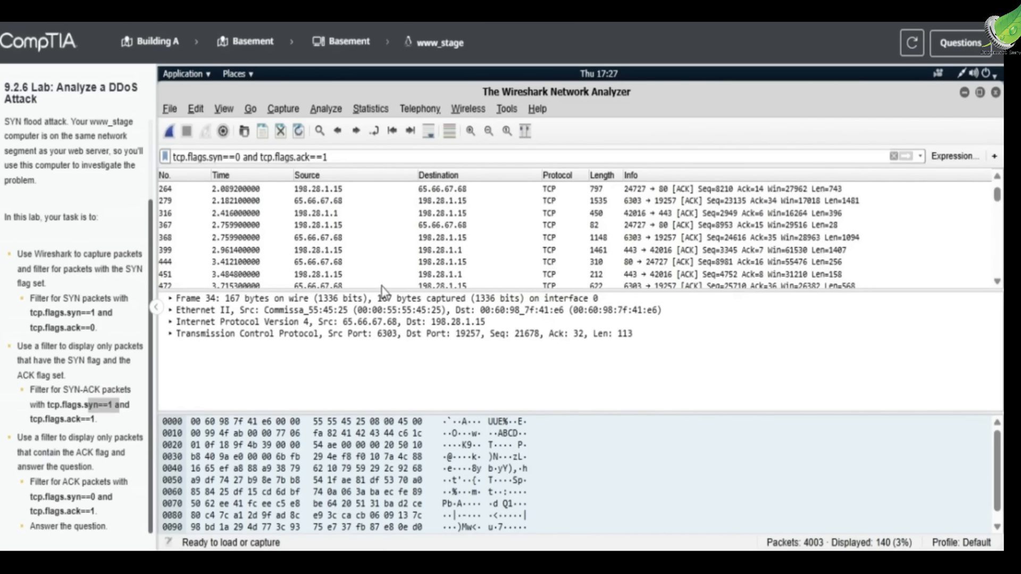
{"action": "left_click", "coordinate": [473, 263]}
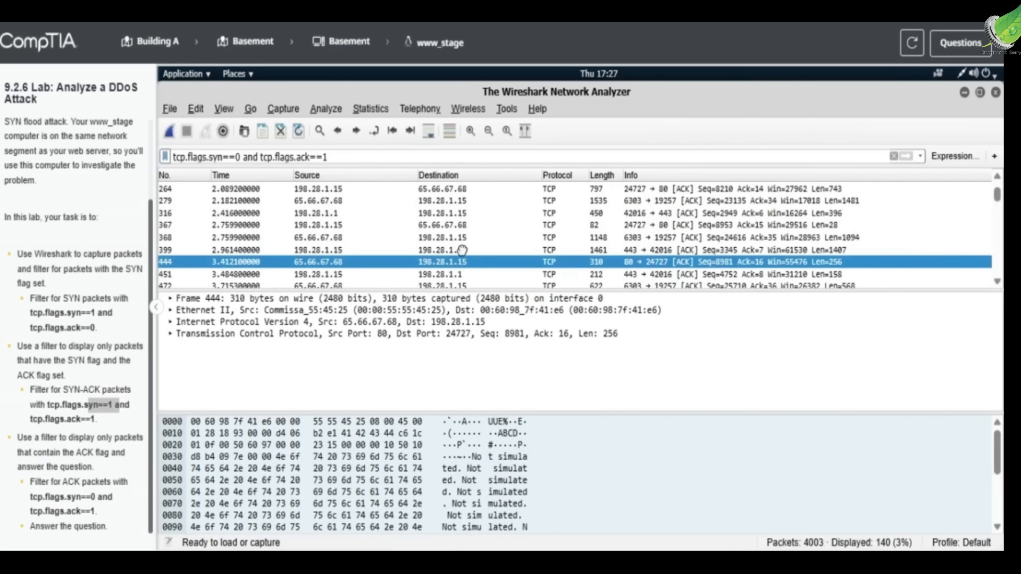
{"action": "left_click", "coordinate": [462, 250]}
{"action": "left_click", "coordinate": [479, 238]}
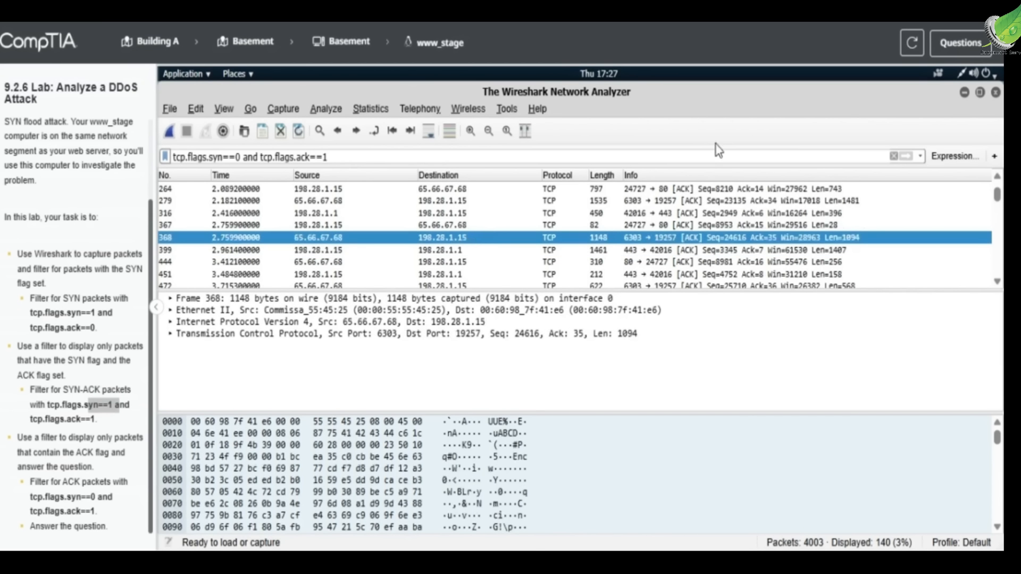
Step: Answer the lab question with multiple source addresses for the SYN packets with destination address 198.28.1.1, and check the answers
{"action": "left_click", "coordinate": [945, 52]}
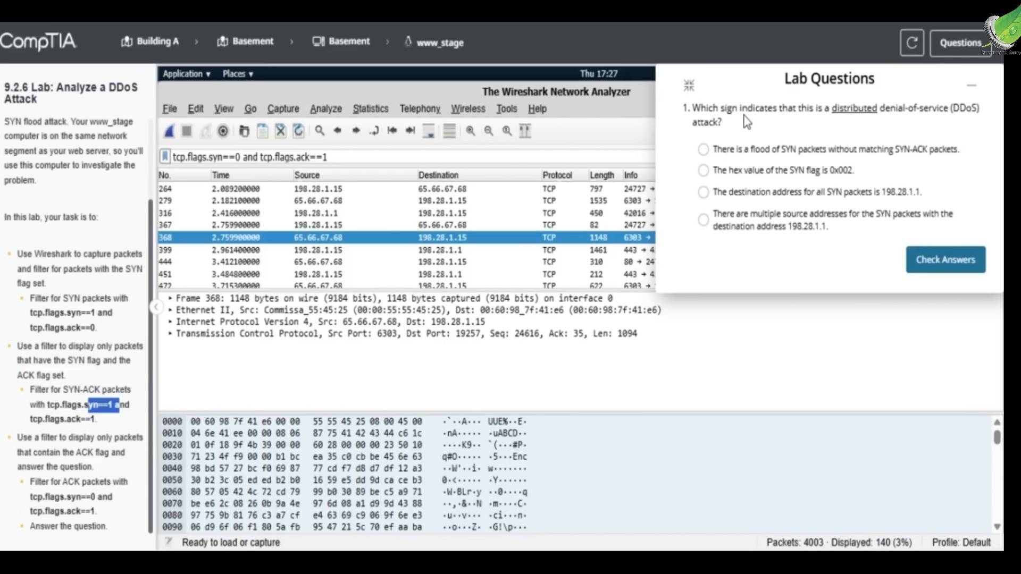
{"action": "left_click", "coordinate": [769, 229]}
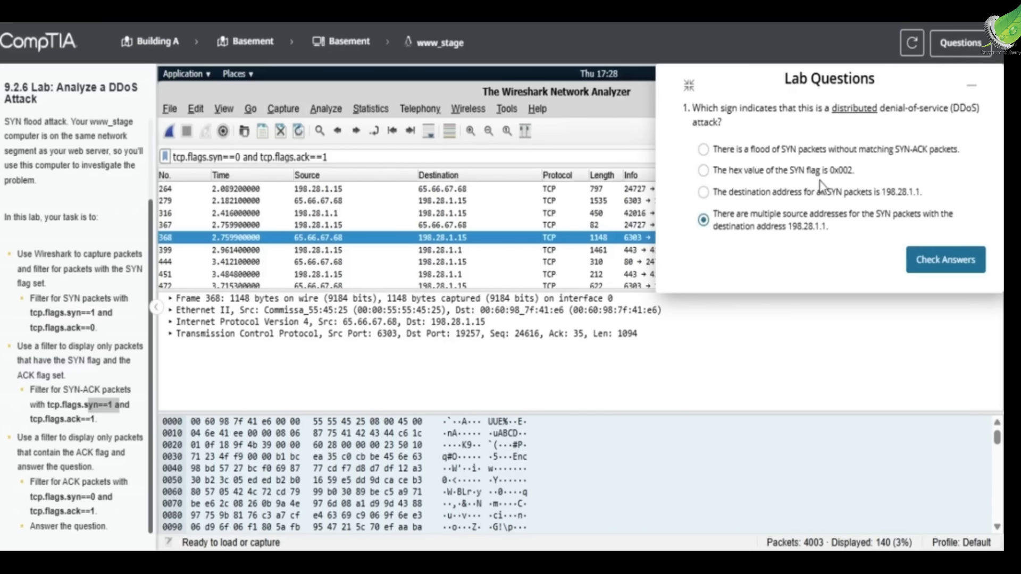
{"action": "left_click", "coordinate": [964, 88]}
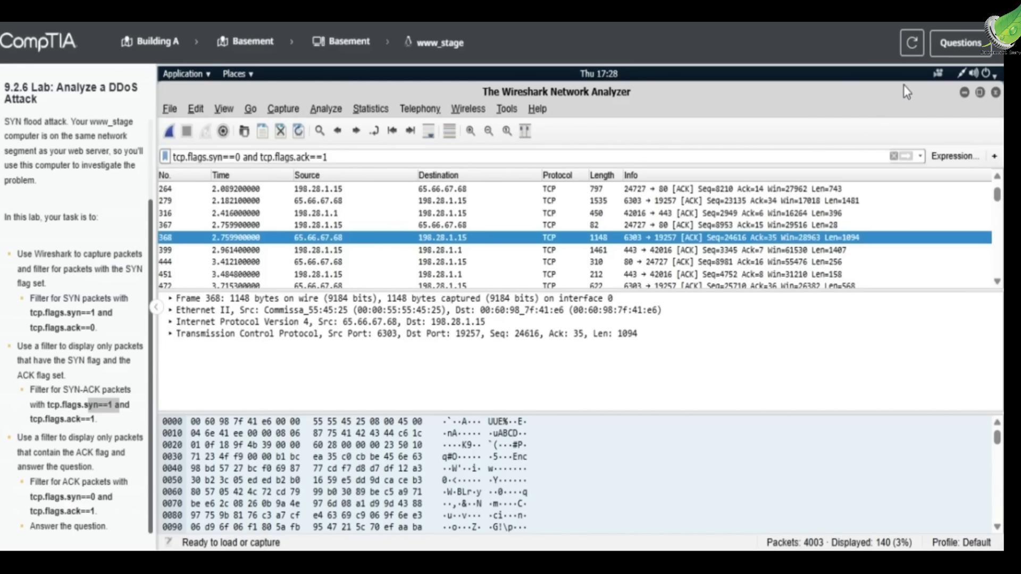
{"action": "left_click", "coordinate": [949, 52]}
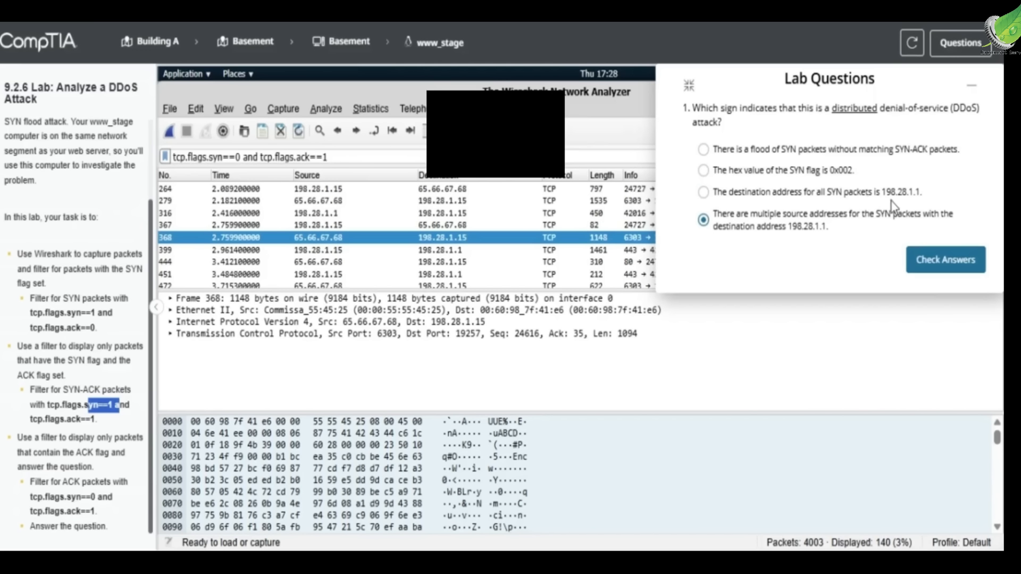
{"action": "left_click", "coordinate": [926, 261]}
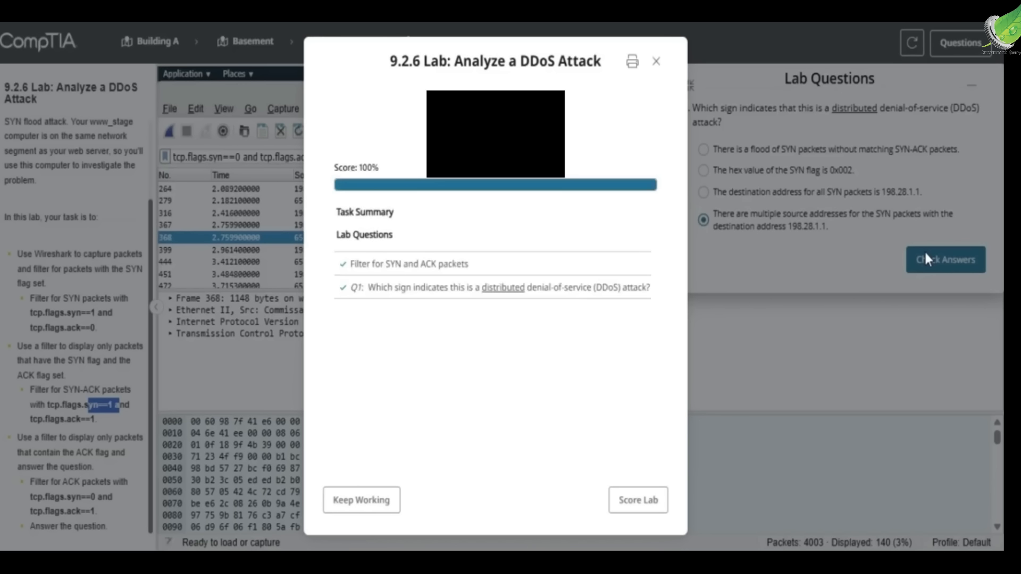